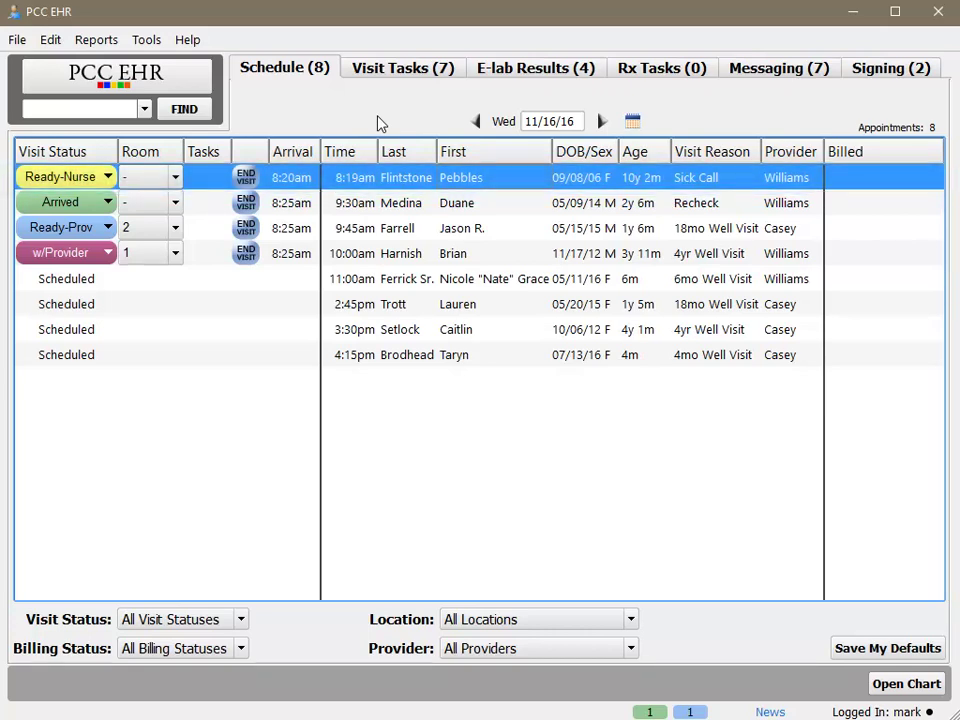
# Set the 8:19am sick-call appointment's Visit Status to w/Nurse and its Room to 2
pyautogui.click(107, 177)
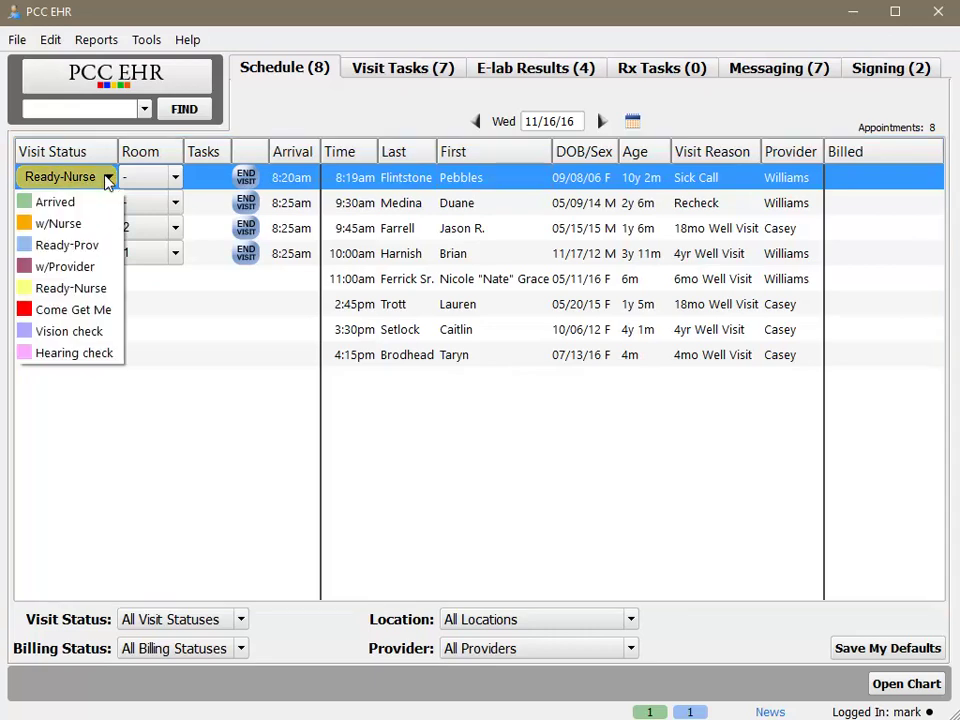
pyautogui.click(66, 224)
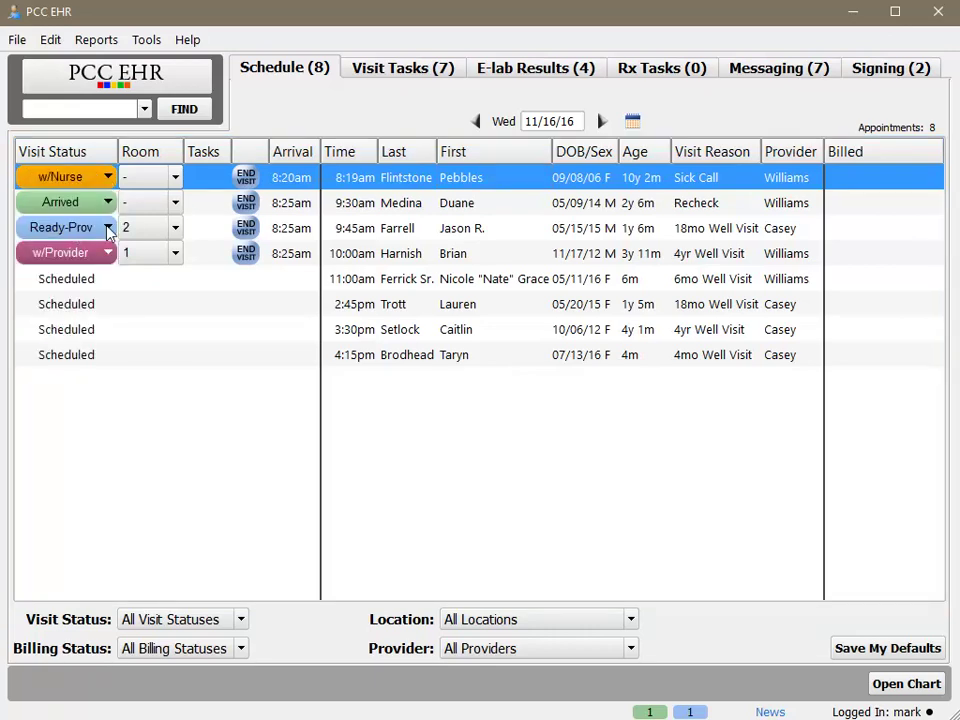
pyautogui.click(176, 179)
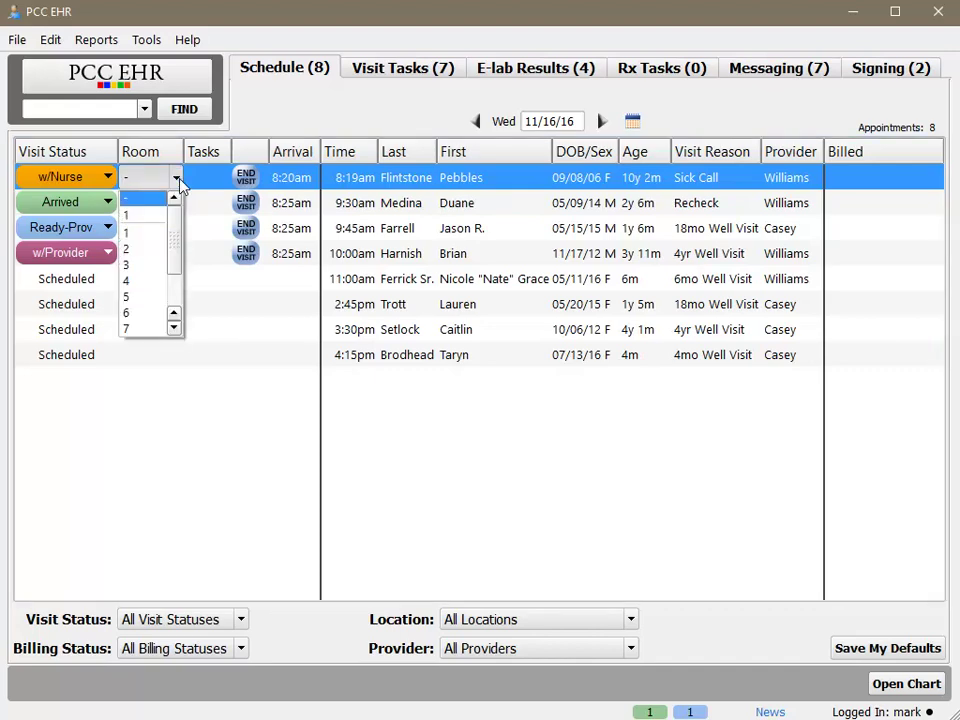
pyautogui.click(141, 250)
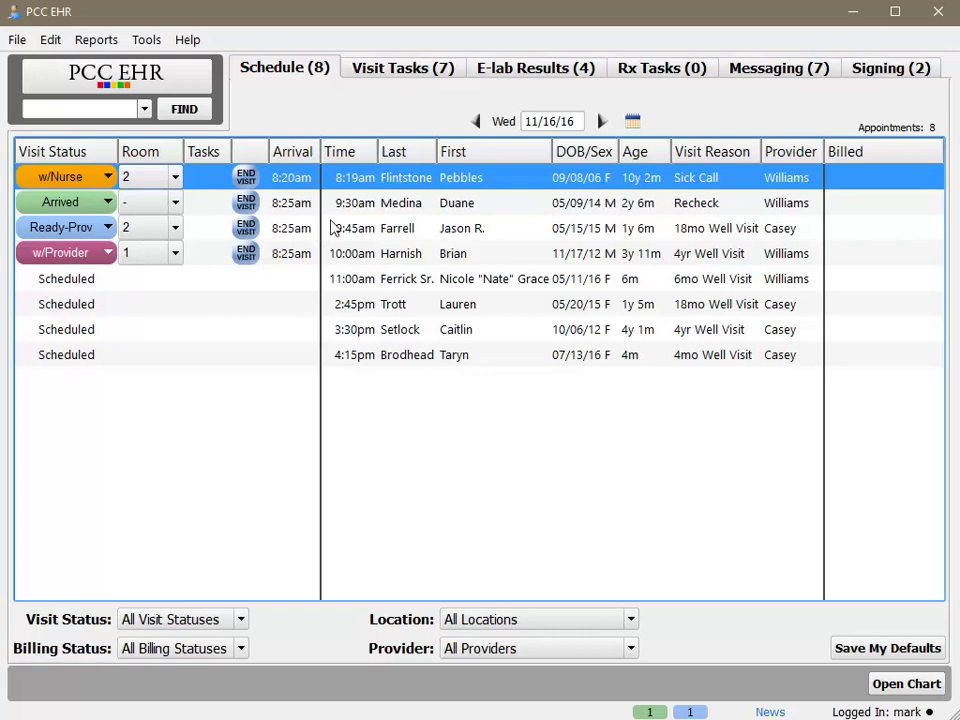
# Open the sick-call patient's chart from the schedule and dismiss the asthma Clinical Alert
pyautogui.doubleClick(372, 180)
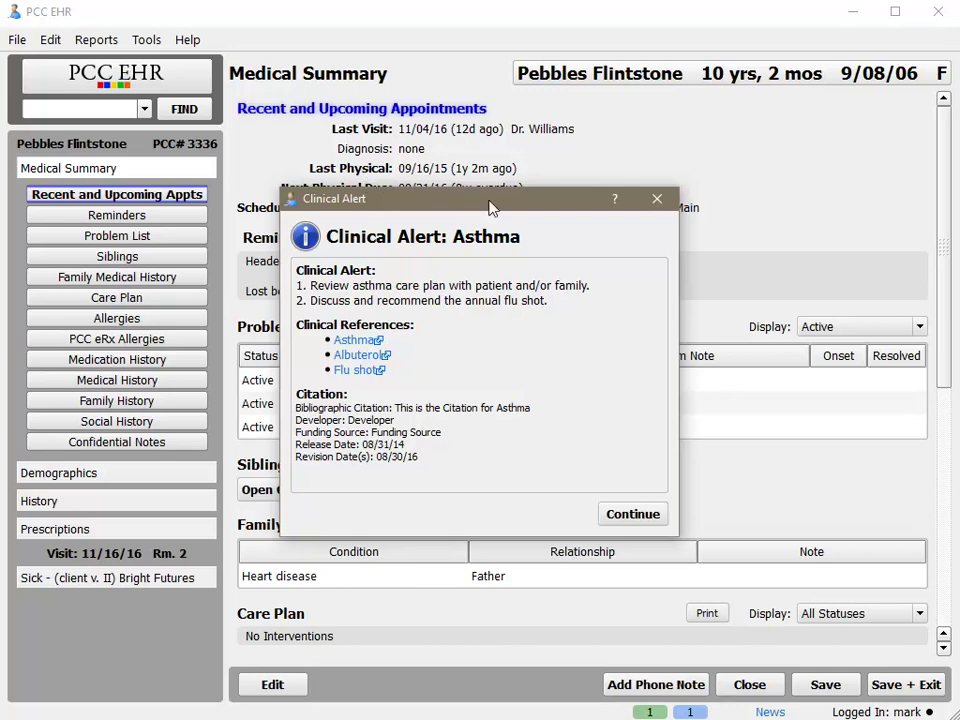
pyautogui.click(634, 515)
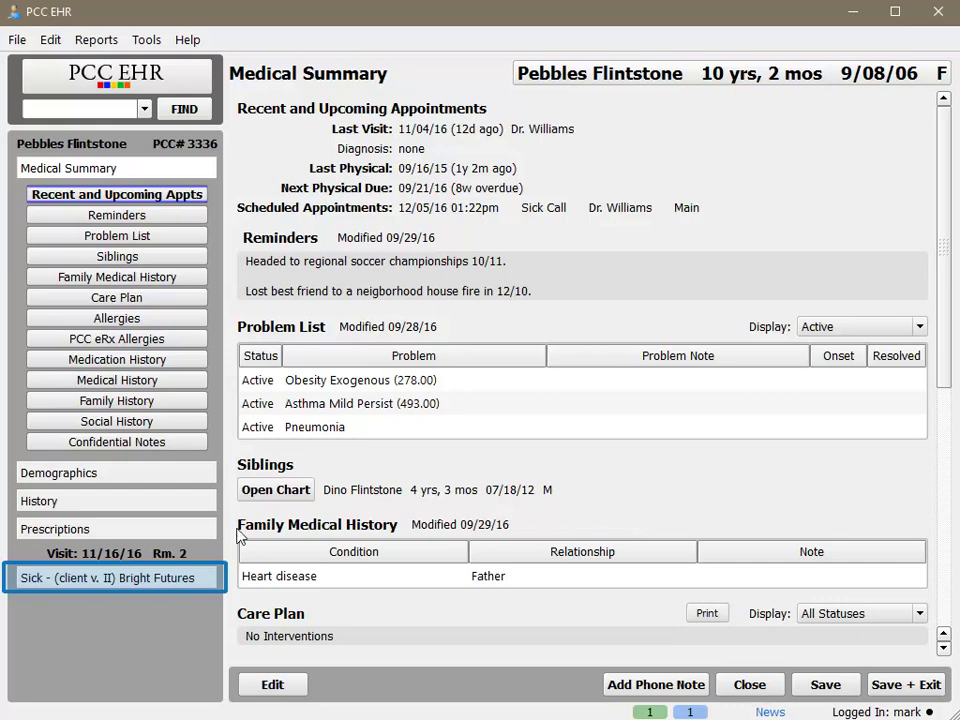
# Open the 11/16/16 'Sick - (client v. II) Bright Futures' visit at its Intake section
pyautogui.click(113, 577)
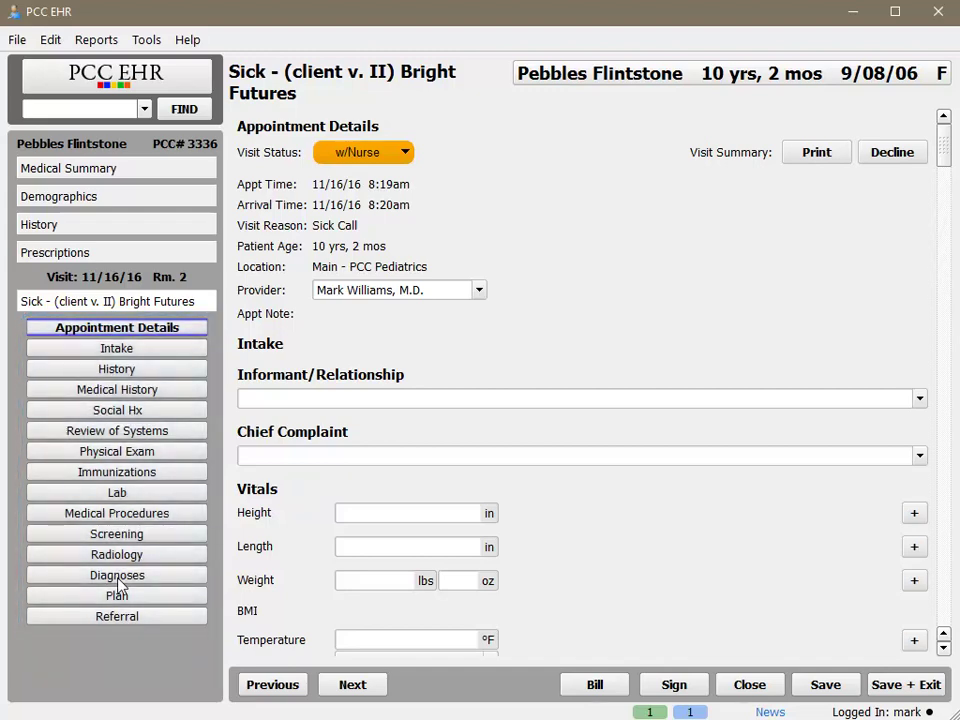
pyautogui.click(161, 352)
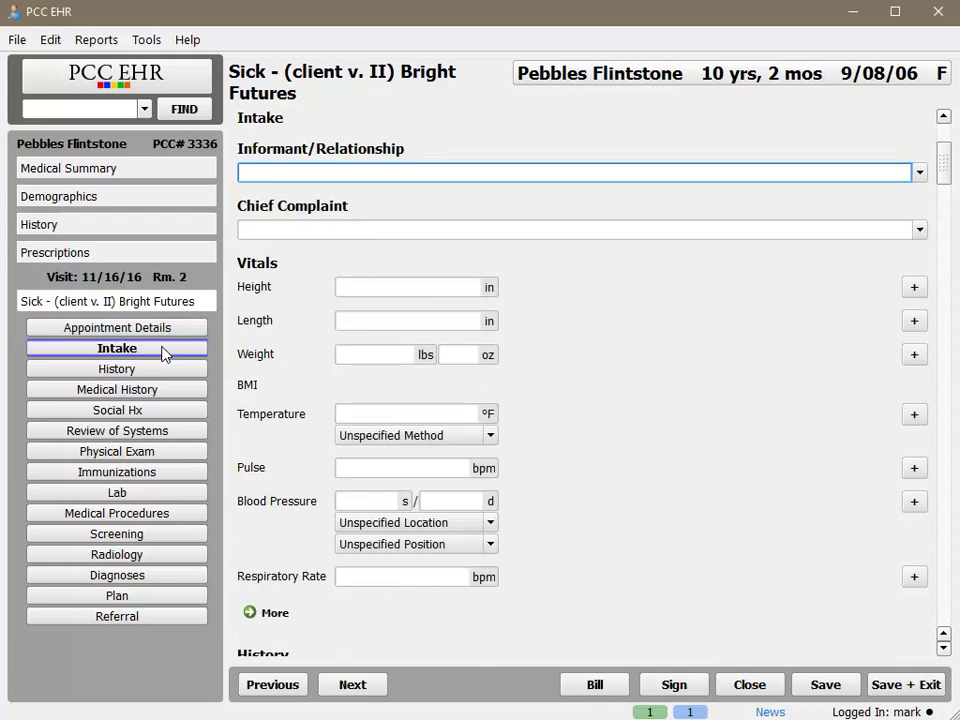
# Enter 'mom' as the informant and 'sore throat' as the chief complaint
pyautogui.click(919, 173)
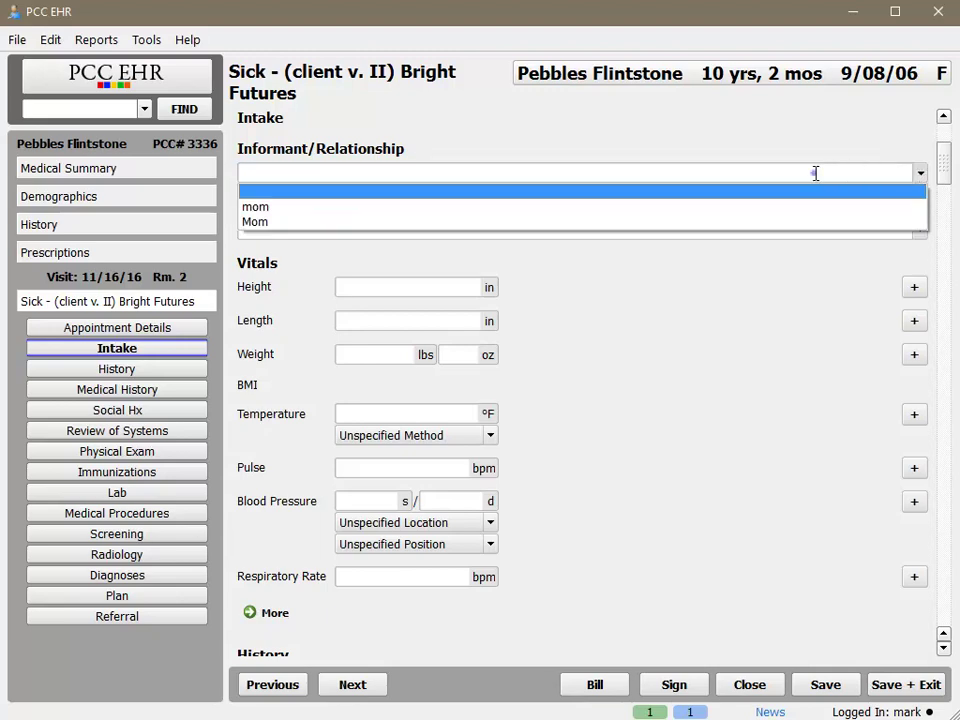
pyautogui.write('mom')
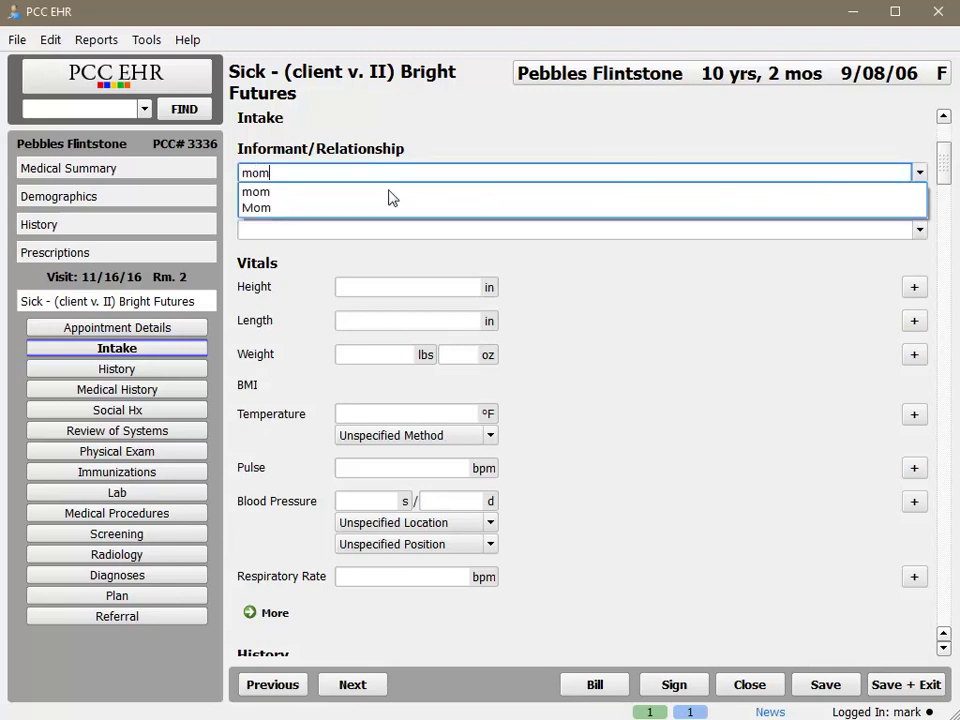
pyautogui.click(261, 234)
pyautogui.write('sore throat')
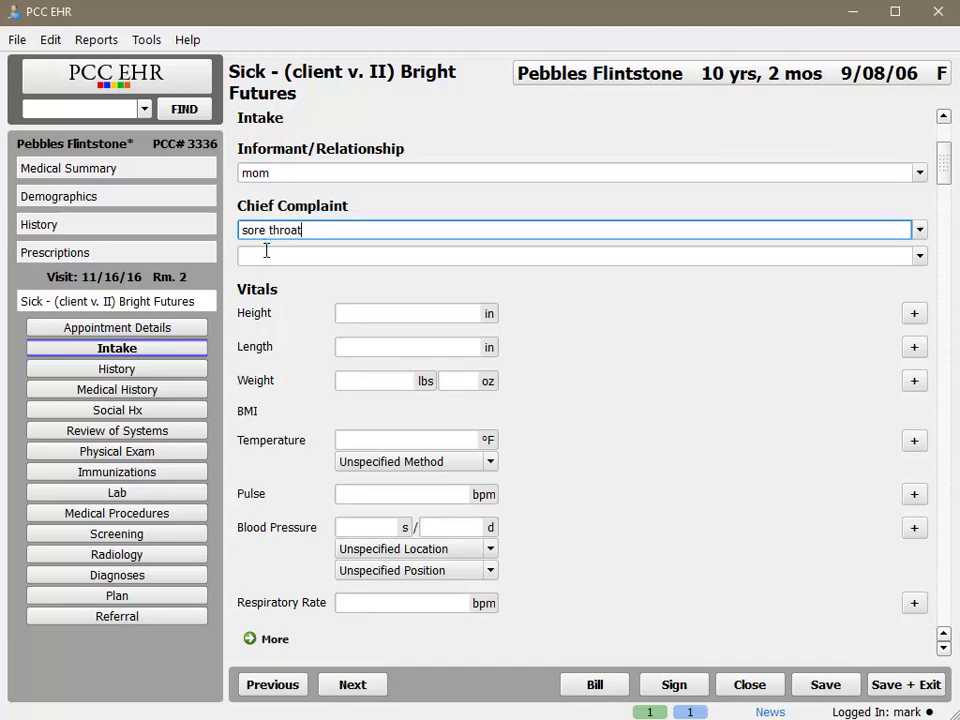
pyautogui.press('Tab')
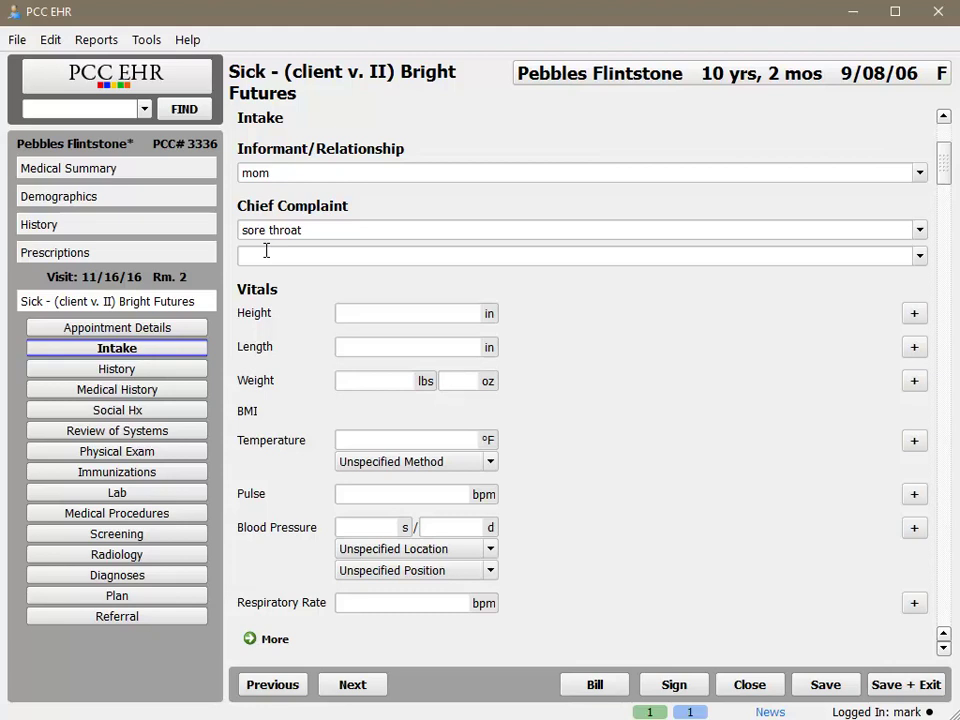
# Record height 56 in, weight 75 lbs 8 oz, and an oral temperature of 99.3 °F
pyautogui.click(394, 315)
pyautogui.write('56')
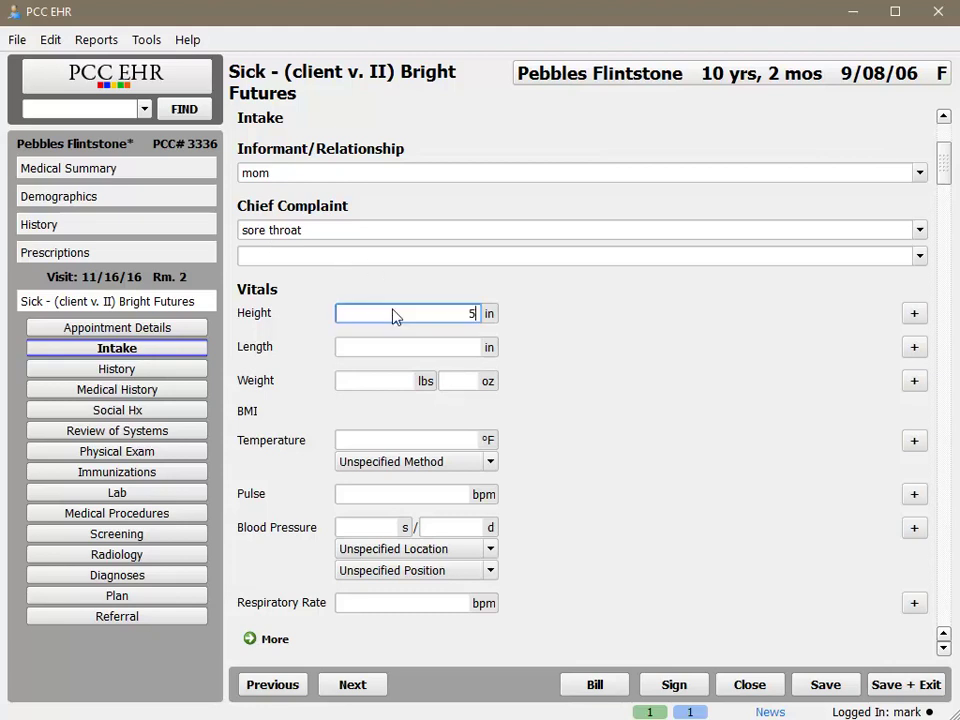
pyautogui.click(373, 384)
pyautogui.write('75')
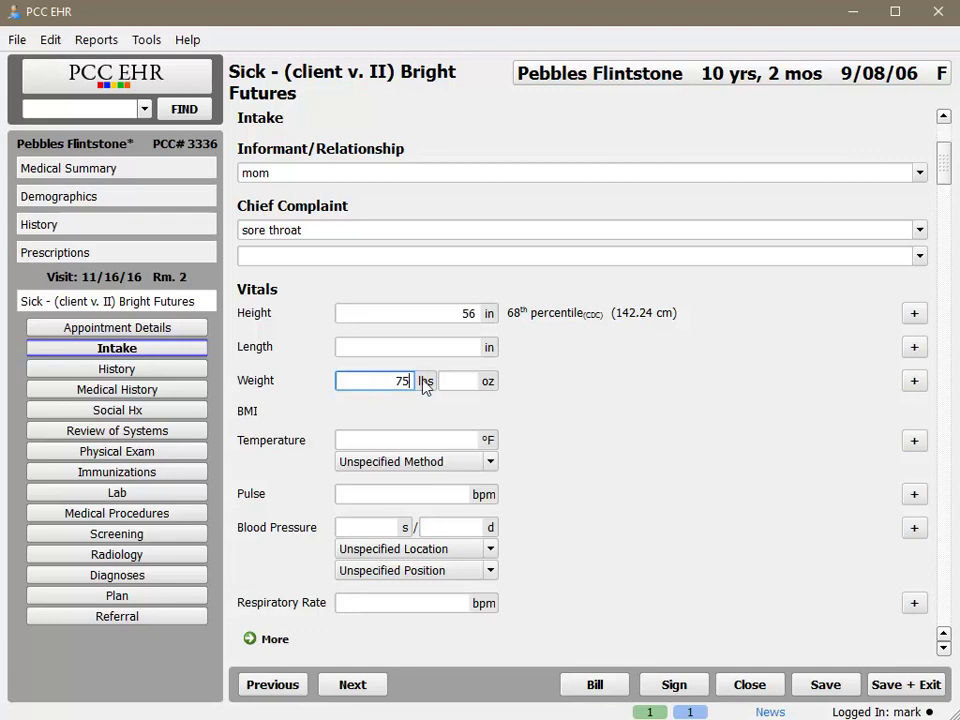
pyautogui.click(463, 387)
pyautogui.write('8')
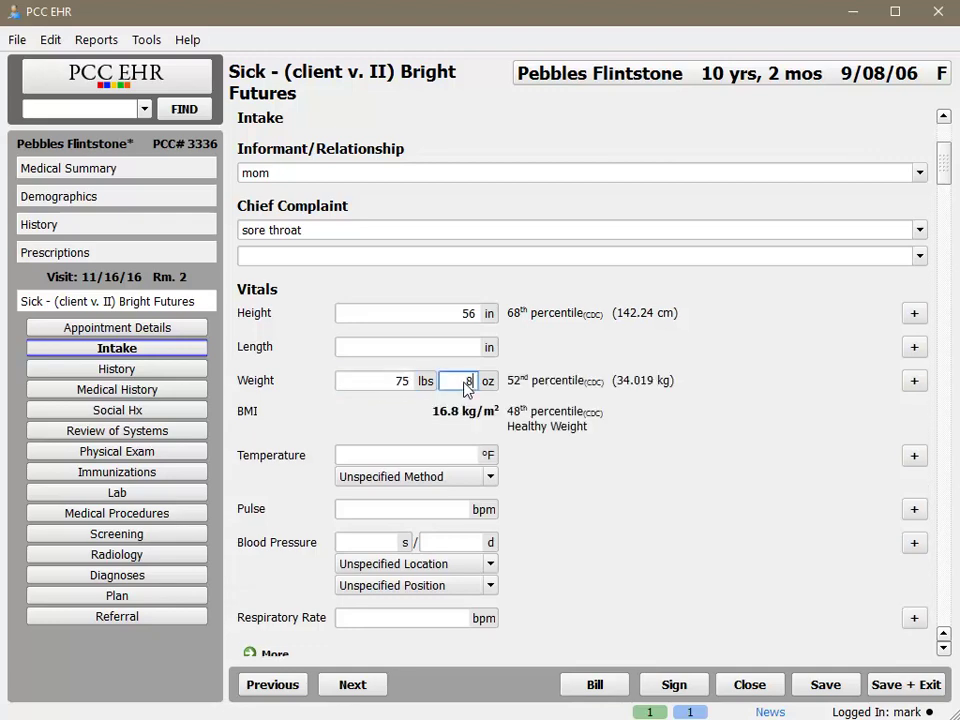
pyautogui.click(414, 459)
pyautogui.write('99.3')
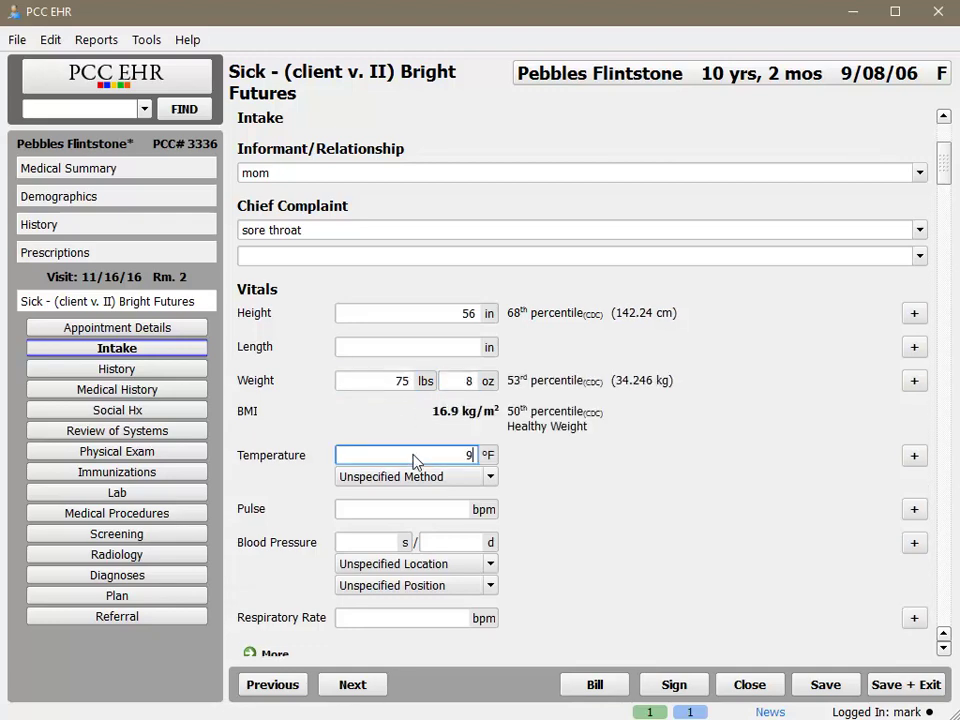
pyautogui.click(476, 480)
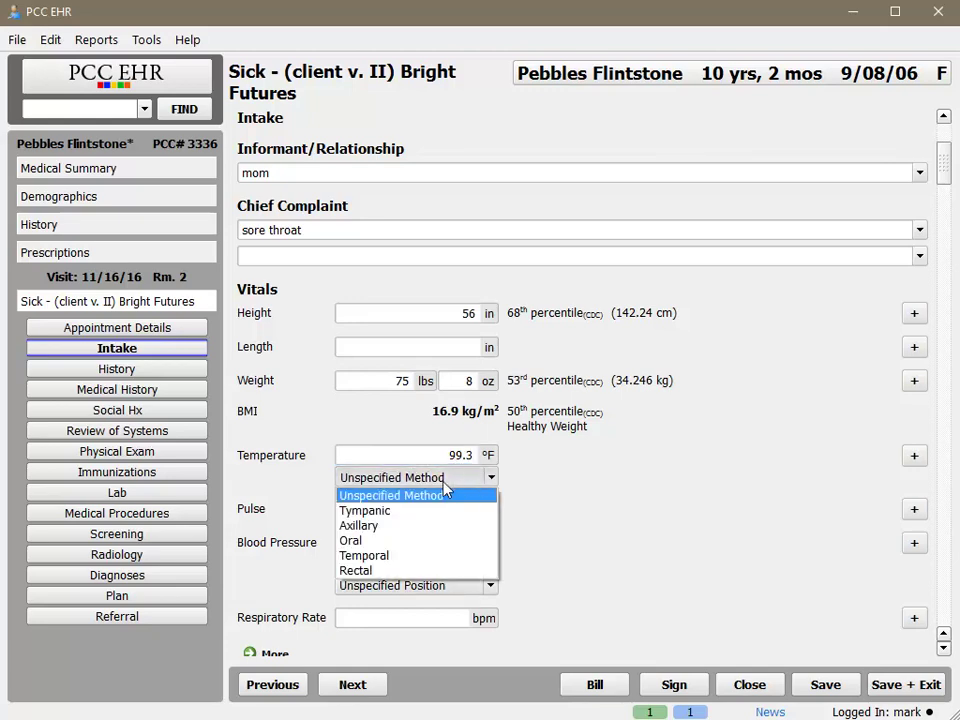
pyautogui.click(406, 540)
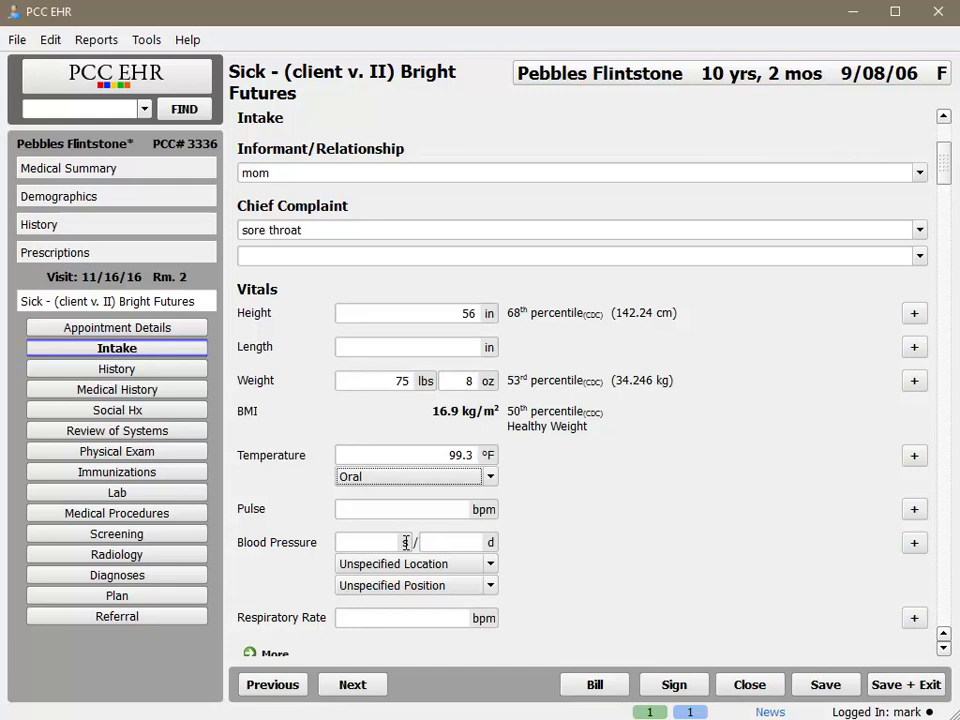
# Record pulse 72 and blood pressure 110/65, taken on the left arm while sitting
pyautogui.click(407, 512)
pyautogui.write('72')
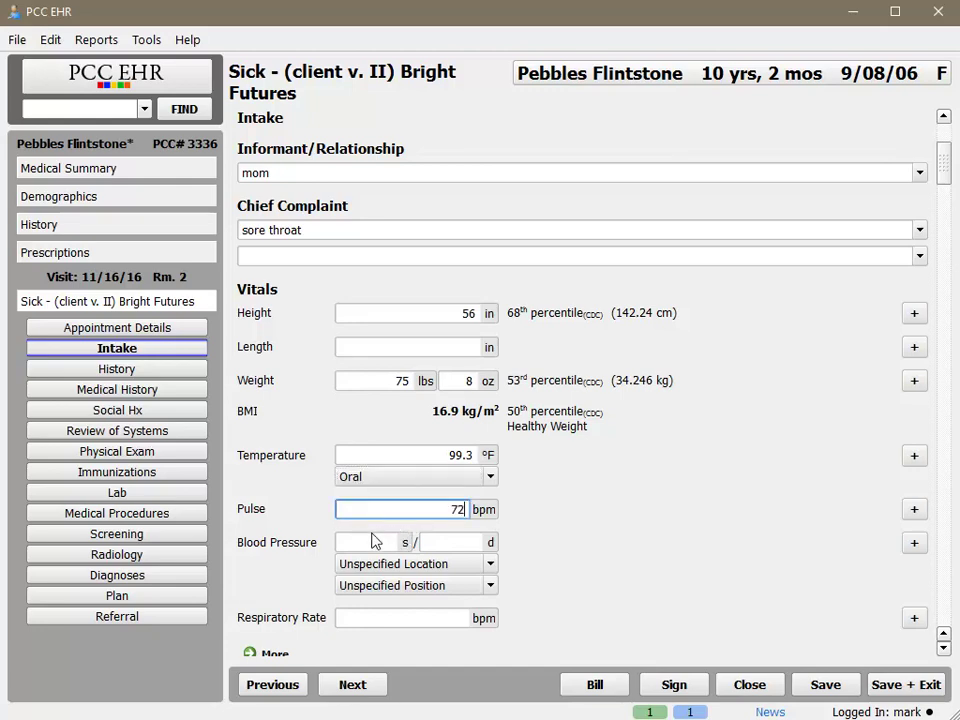
pyautogui.click(373, 542)
pyautogui.write('110')
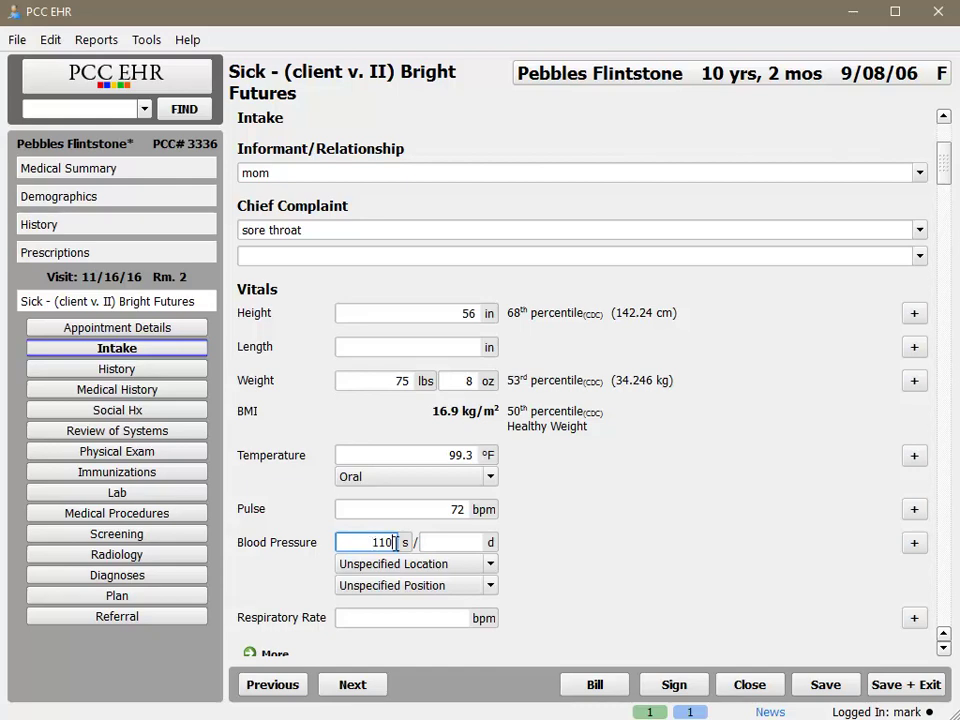
pyautogui.click(455, 550)
pyautogui.write('65')
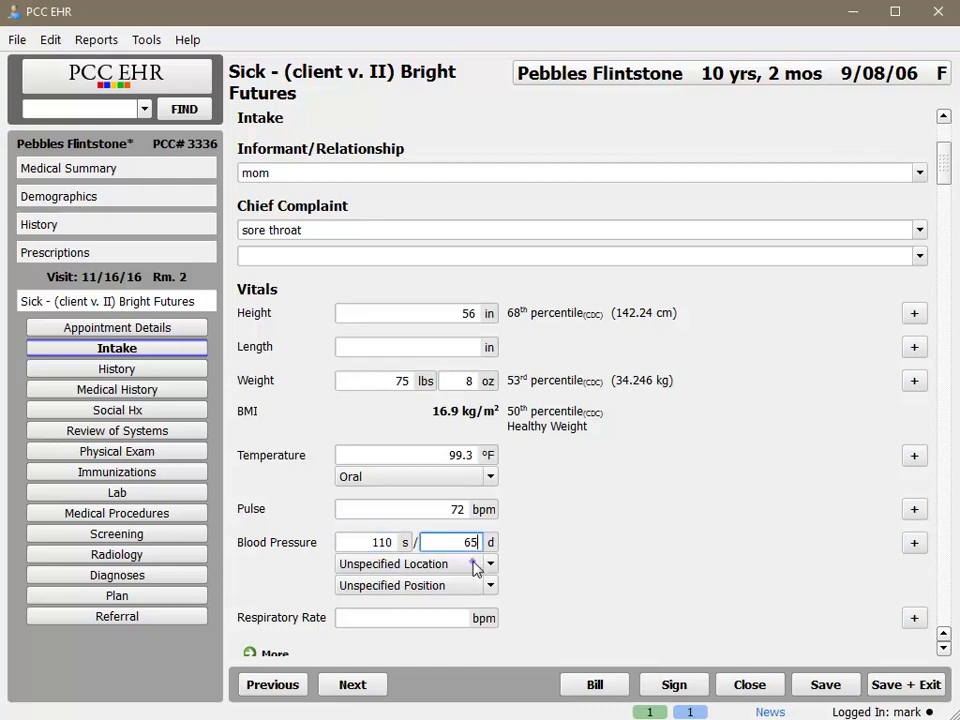
pyautogui.click(476, 565)
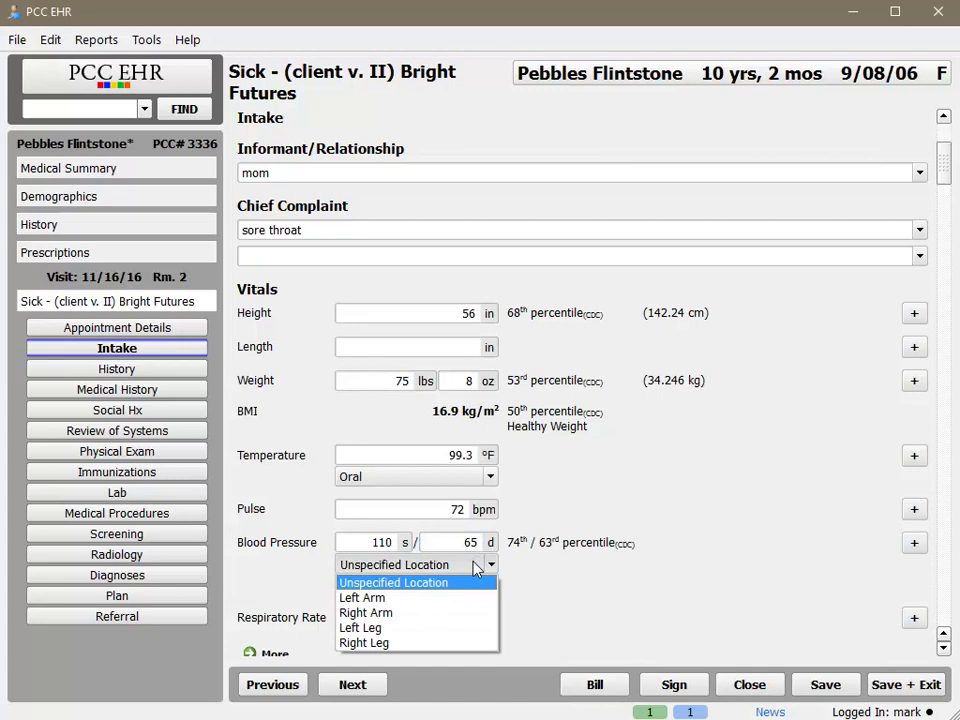
pyautogui.click(420, 599)
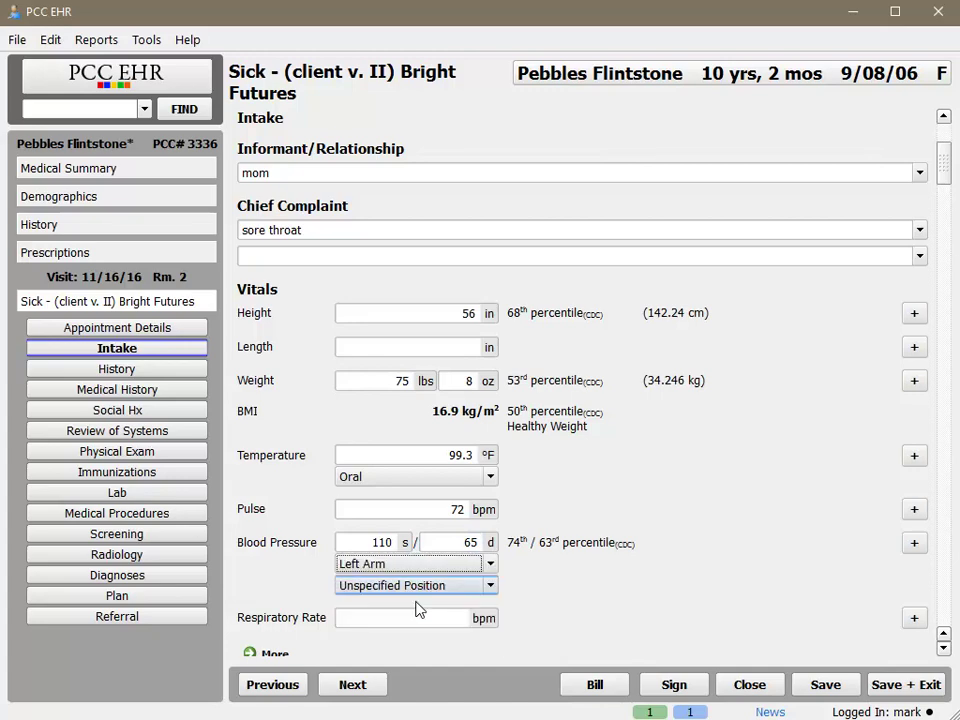
pyautogui.click(423, 589)
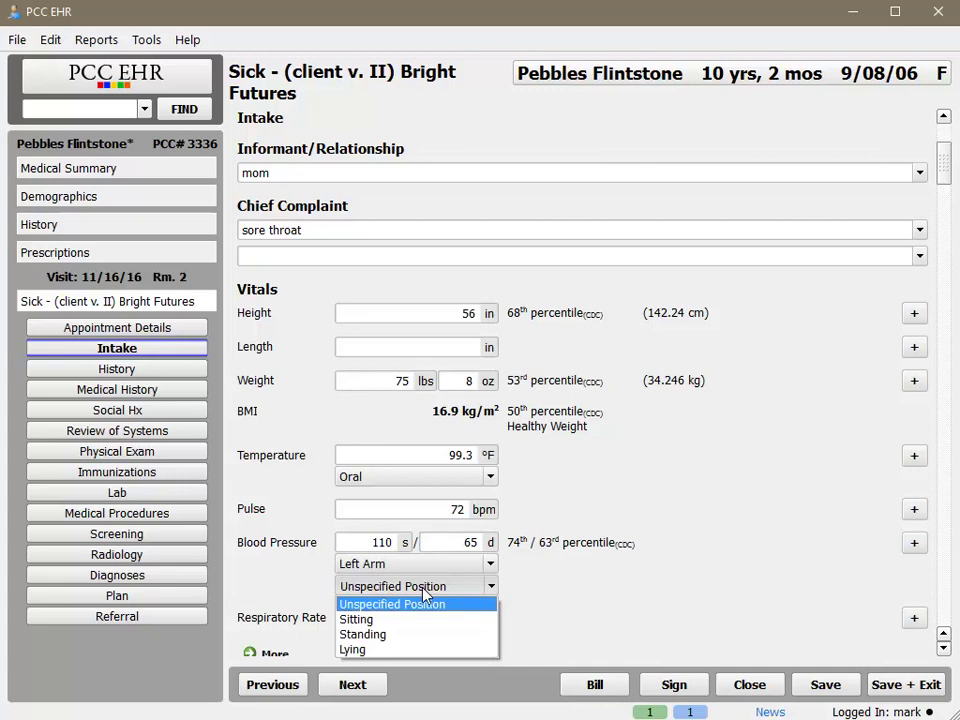
pyautogui.click(380, 619)
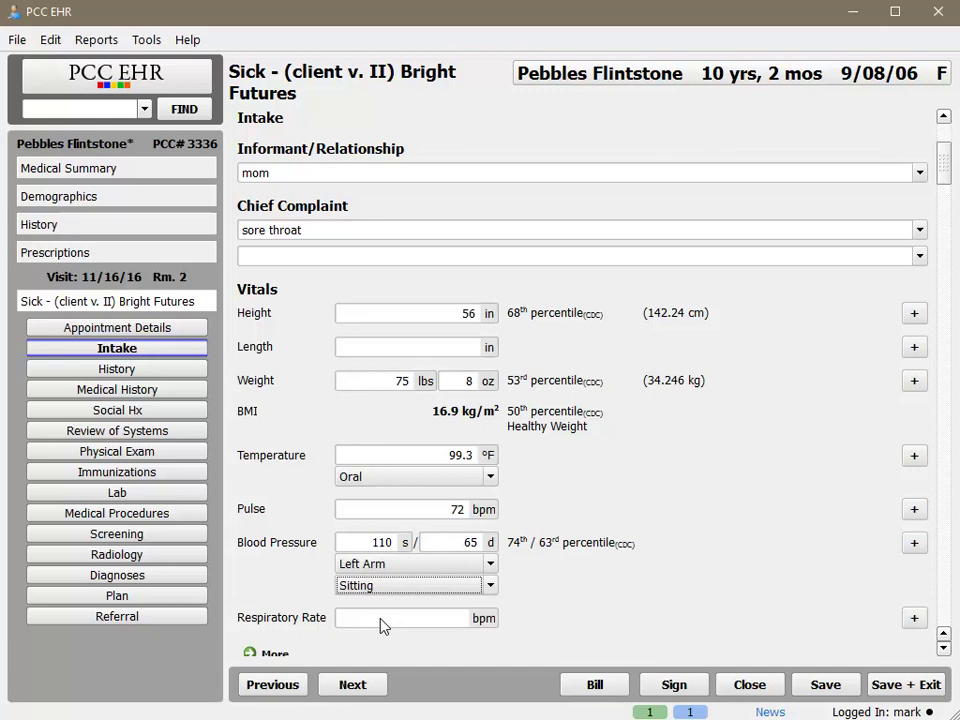
pyautogui.scroll(-1, 948, 224)
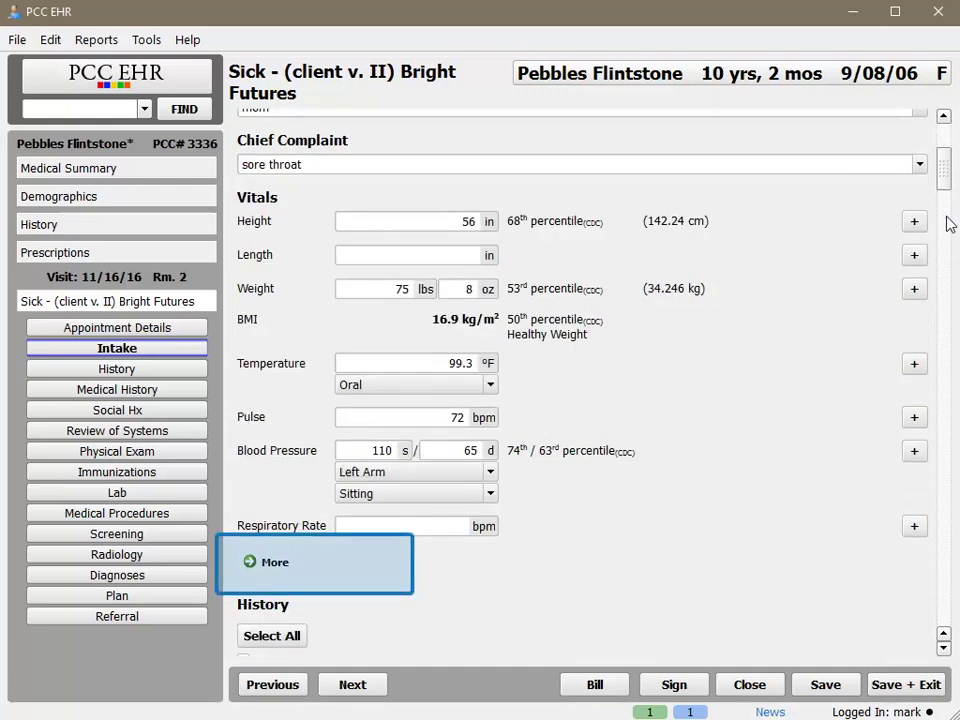
pyautogui.click(254, 566)
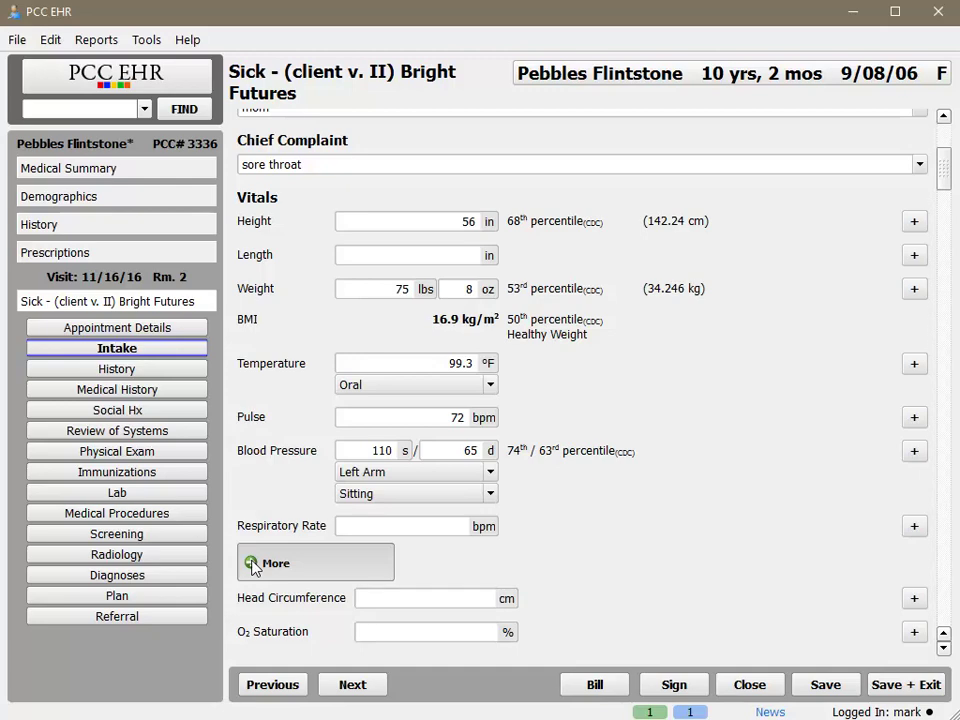
pyautogui.click(255, 566)
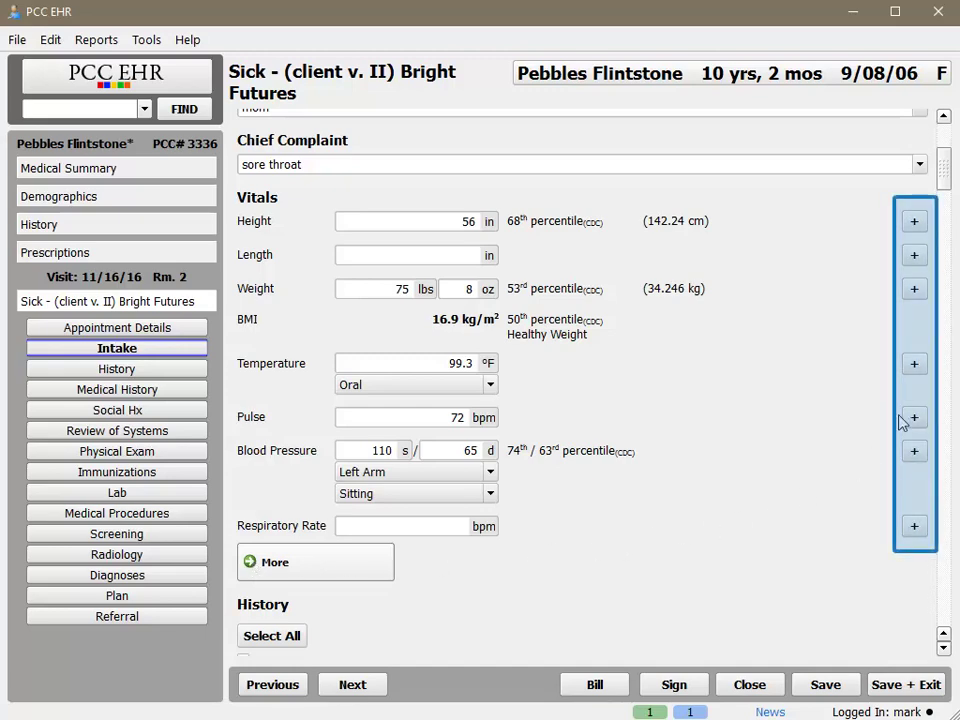
# Add a second temperature reading of 100.3 °F tympanic, then go to Appointment Details
pyautogui.click(914, 363)
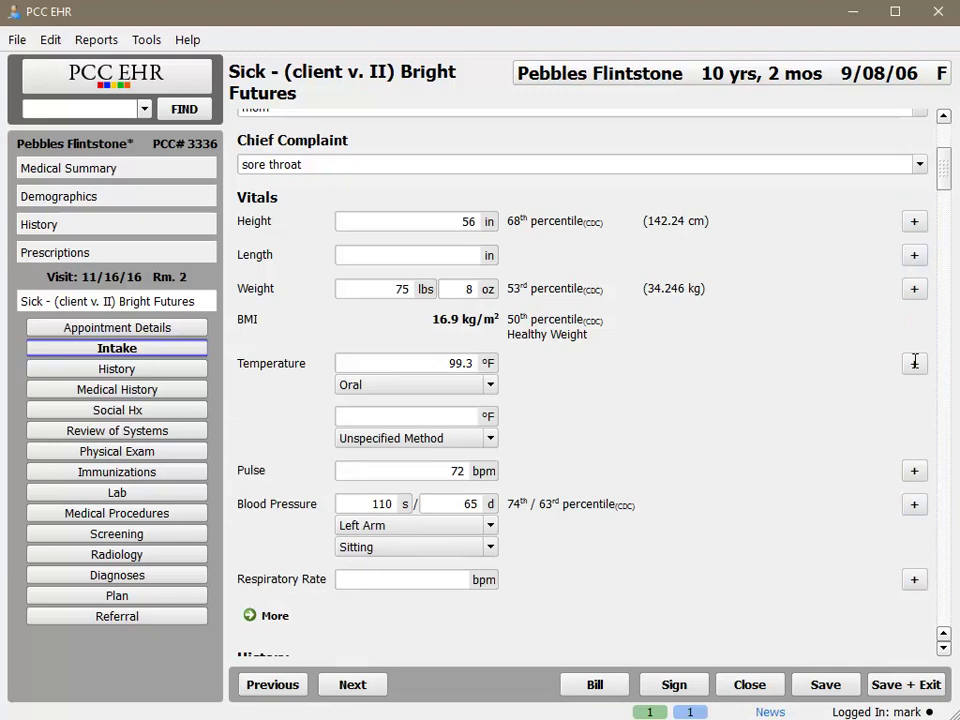
pyautogui.click(444, 417)
pyautogui.write('100.3')
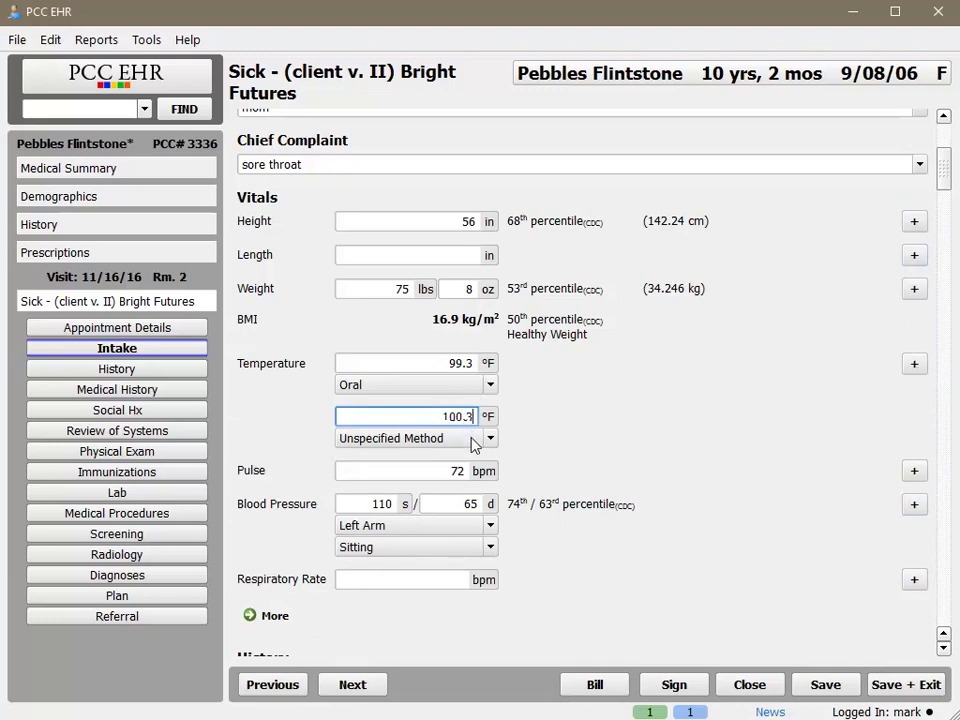
pyautogui.click(475, 441)
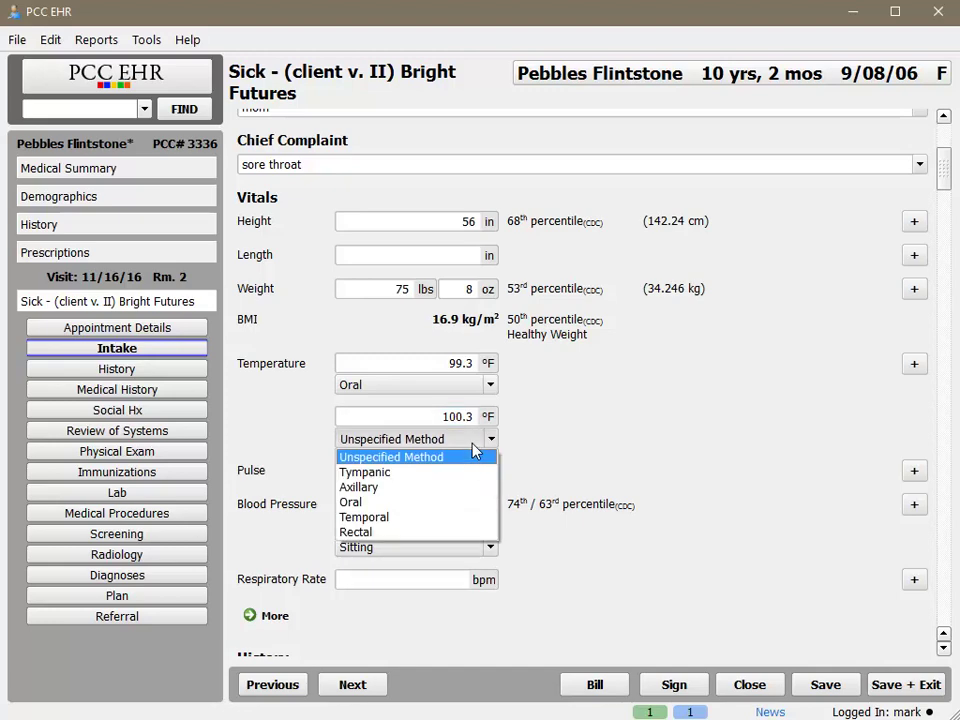
pyautogui.click(448, 473)
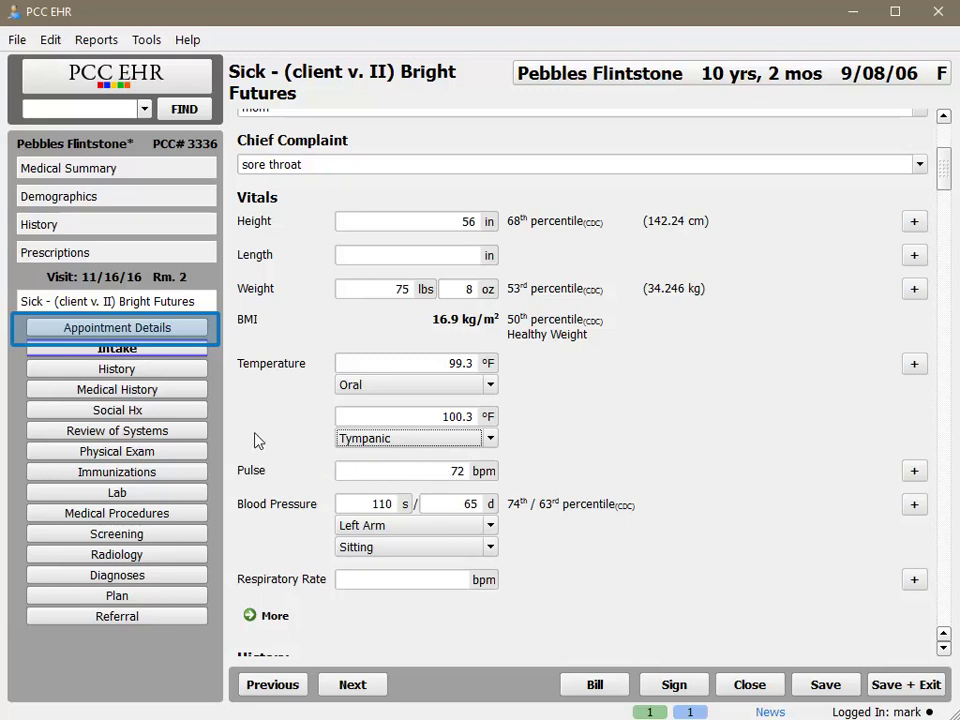
pyautogui.click(197, 333)
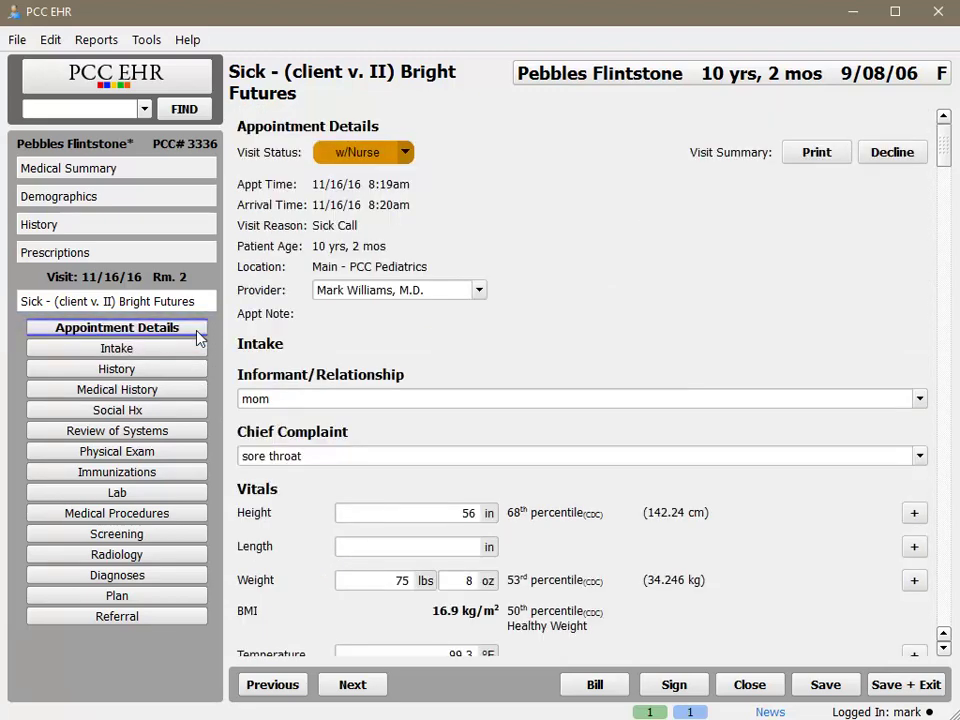